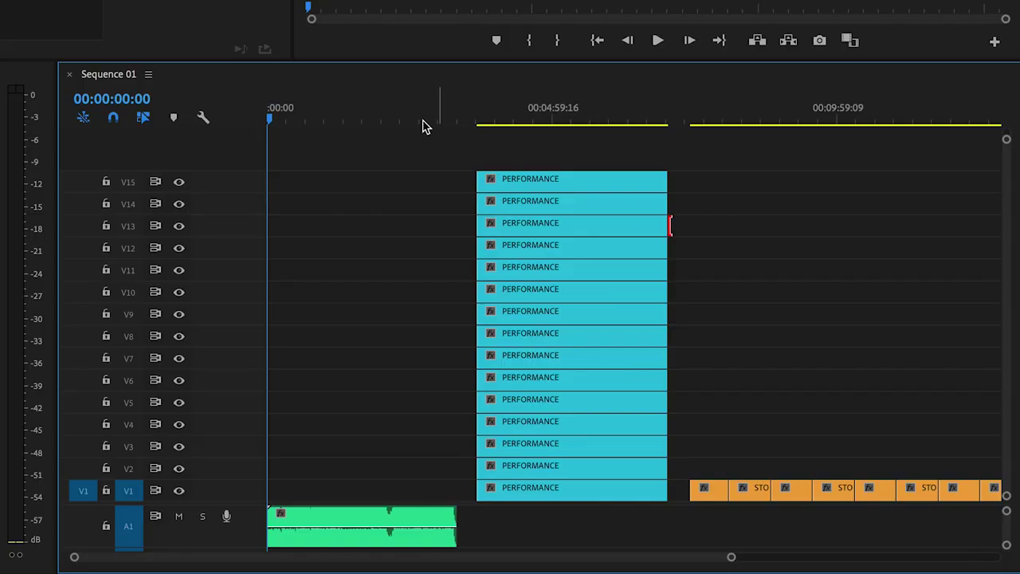
Step: Move the fifteen stacked performance takes to 00:00:00:00 so they line up with the song
drag(424, 126, 476, 120)
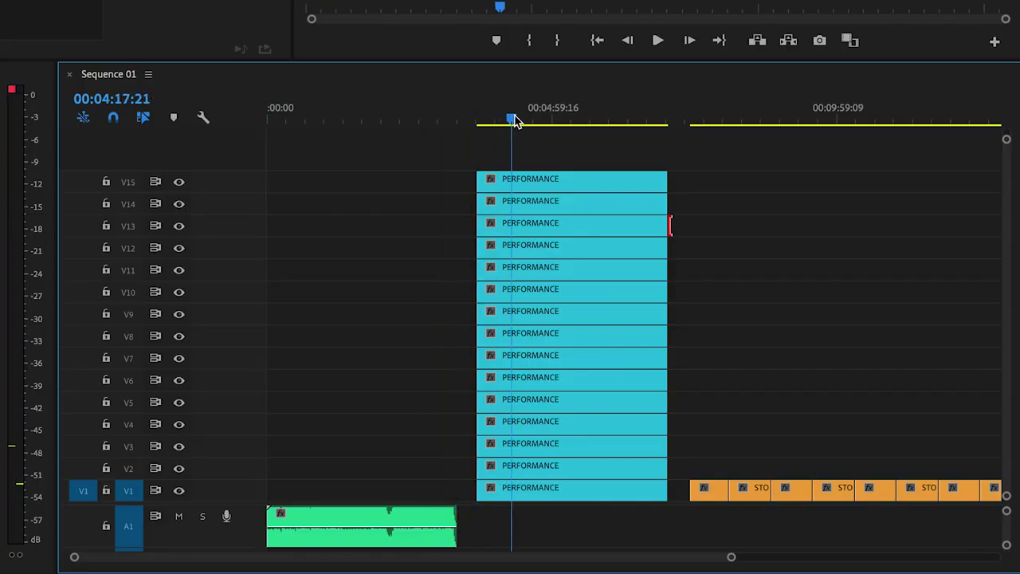
mouse_move(409, 157)
mouse_down()
mouse_move(581, 494)
mouse_move(343, 490)
mouse_up()
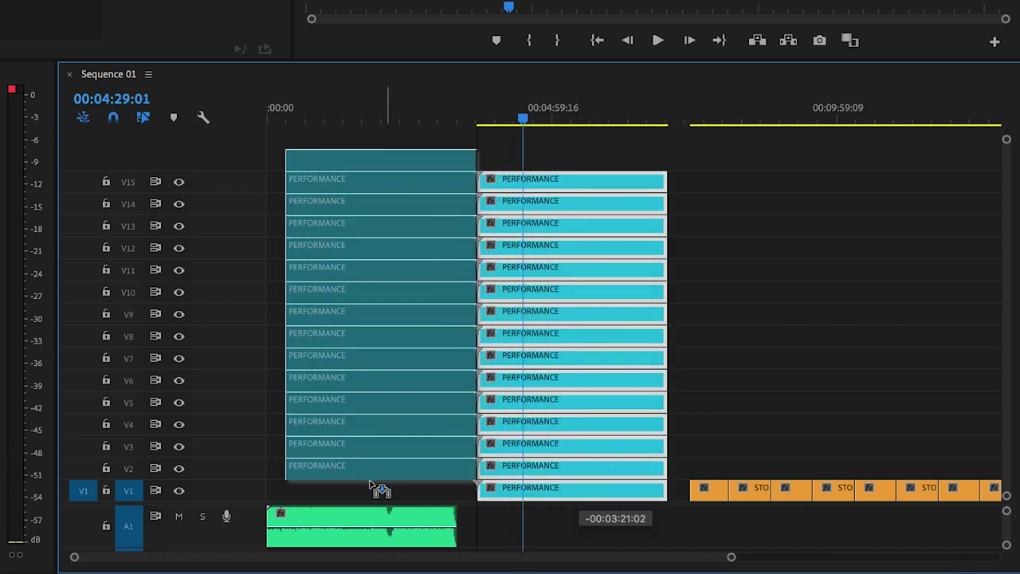
drag(284, 122, 269, 121)
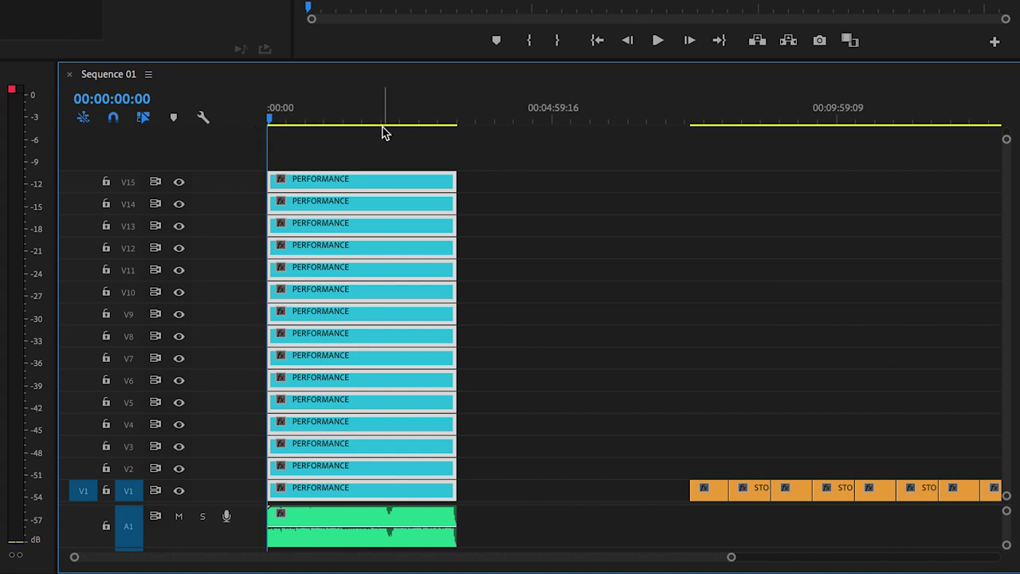
click(383, 131)
key(=)
drag(365, 128, 341, 129)
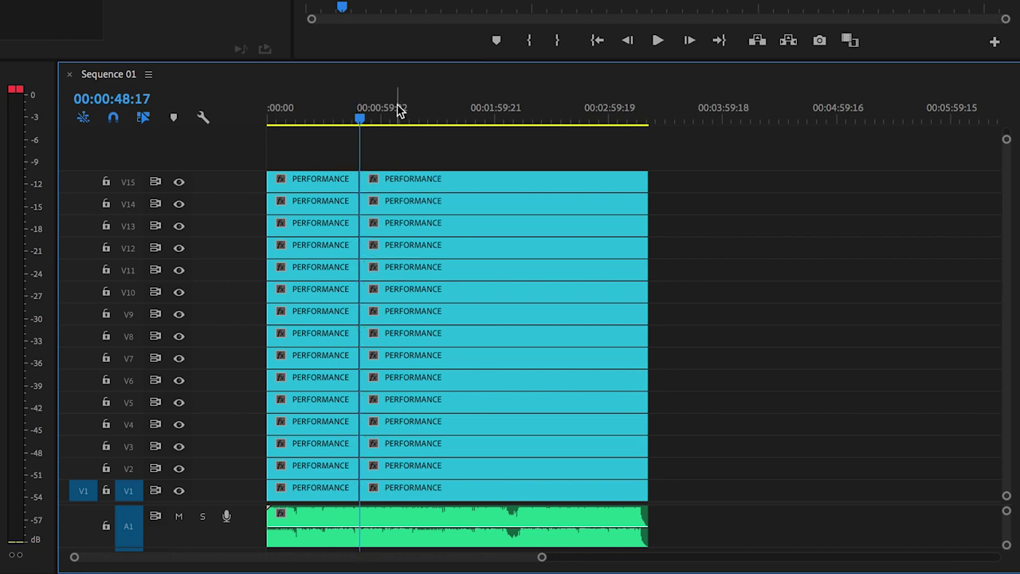
Step: Find the section changes near 1:55 and 2:25 and pick the Razor tool (C)
drag(399, 110, 457, 134)
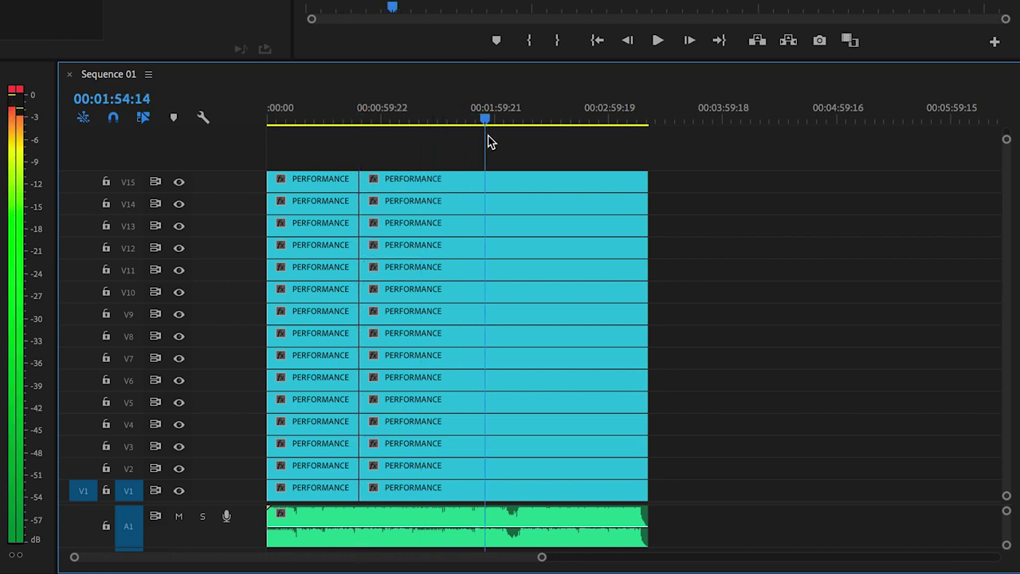
drag(490, 142, 492, 142)
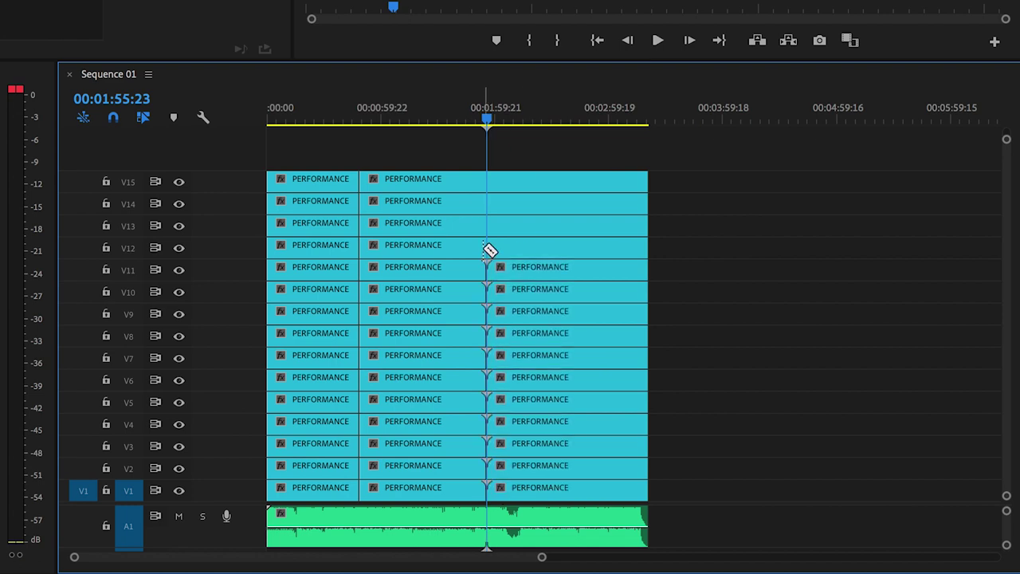
drag(492, 130, 546, 134)
key(c)
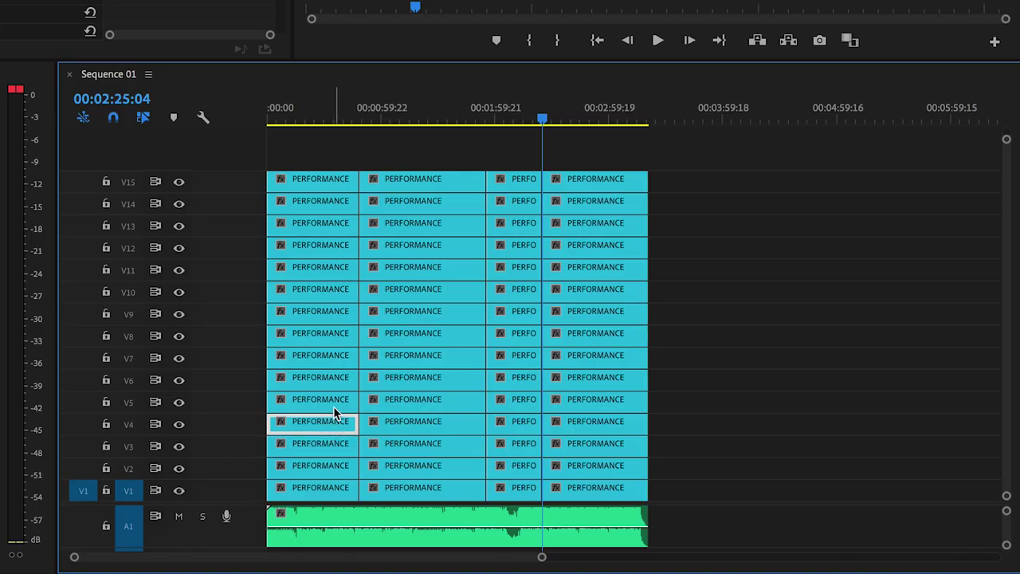
Step: Delete the first-section takes on V7–V15 and the second-section takes on V1–V6
drag(329, 151, 335, 354)
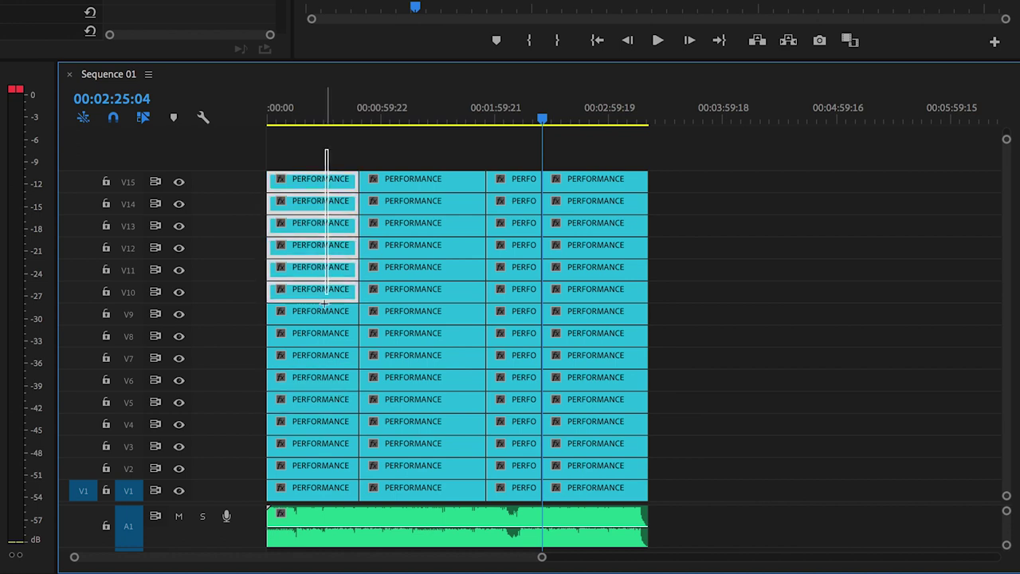
key(Delete)
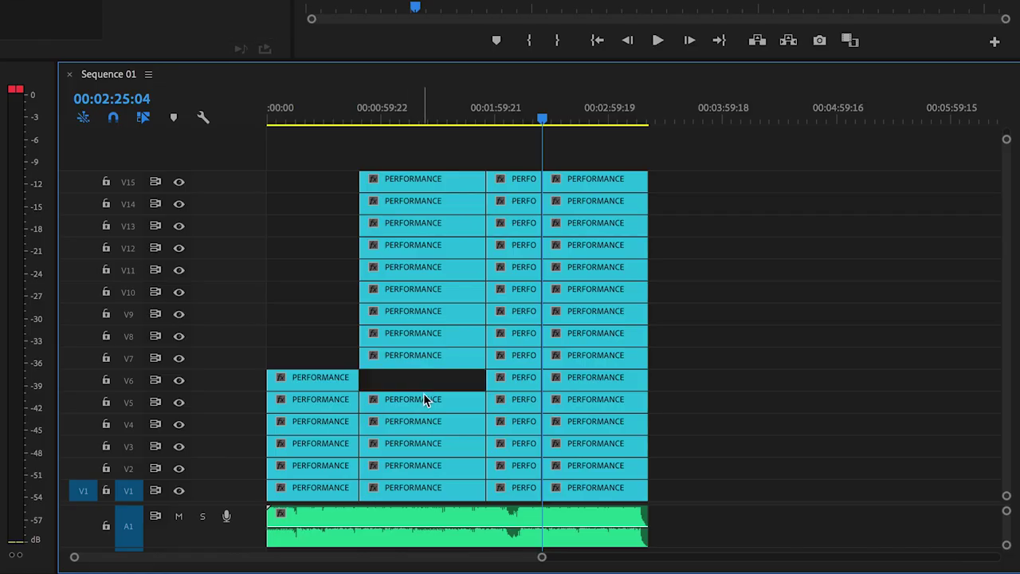
drag(427, 392, 422, 489)
key(Delete)
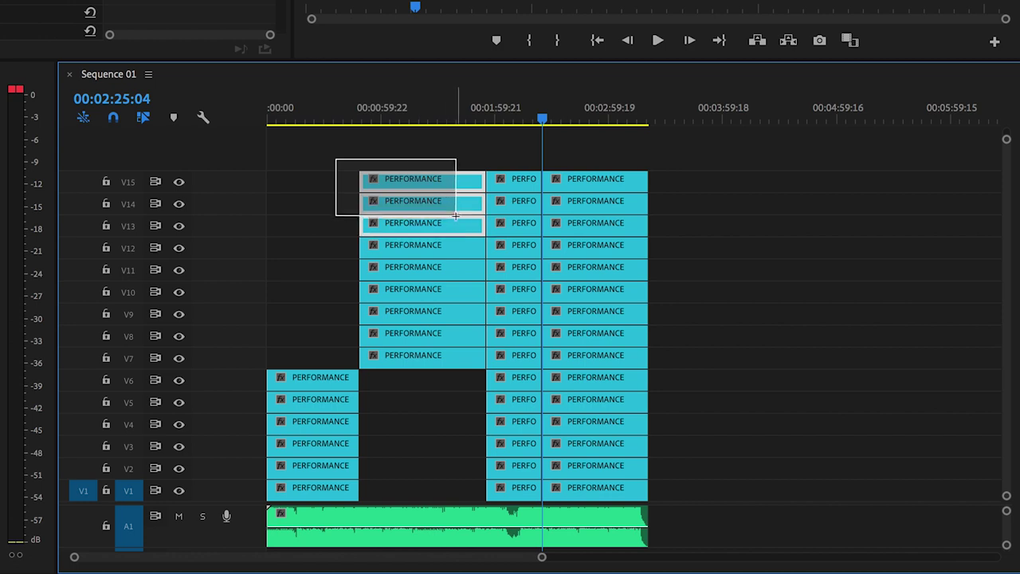
Step: Delete the second-section takes on V13–V15 and the third-section takes on V1–V6
drag(417, 185, 459, 229)
key(Delete)
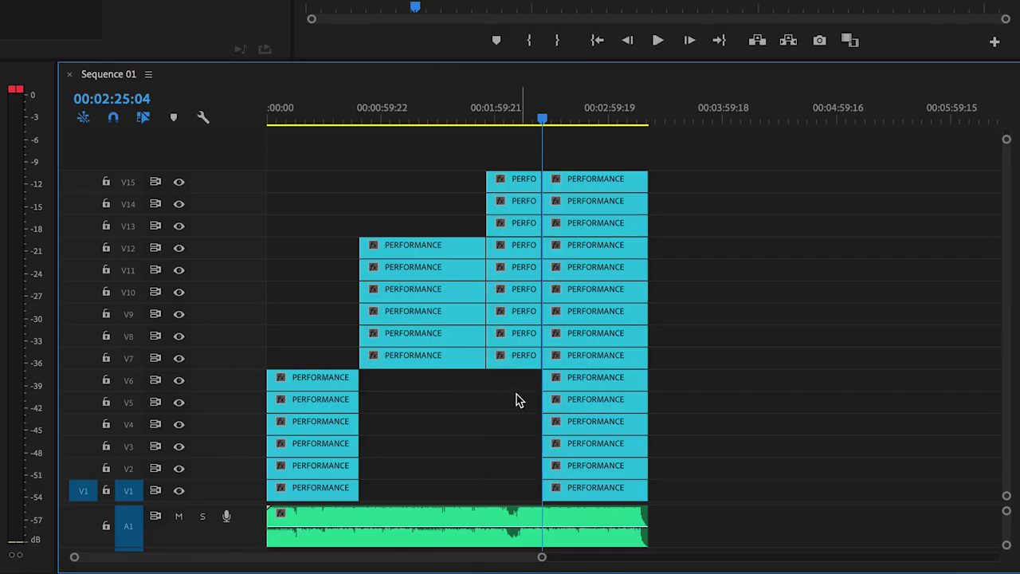
key(Delete)
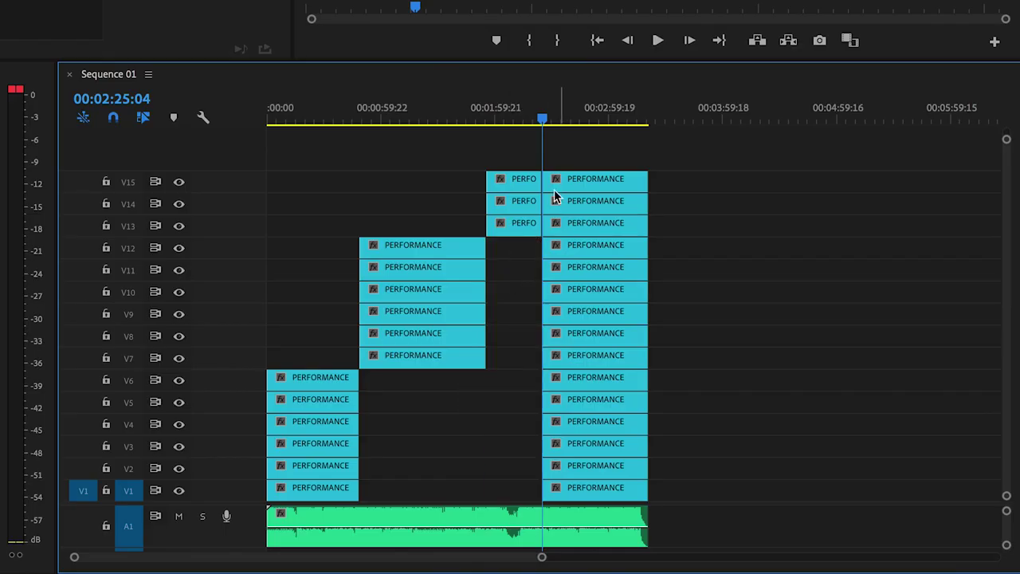
drag(516, 107, 402, 152)
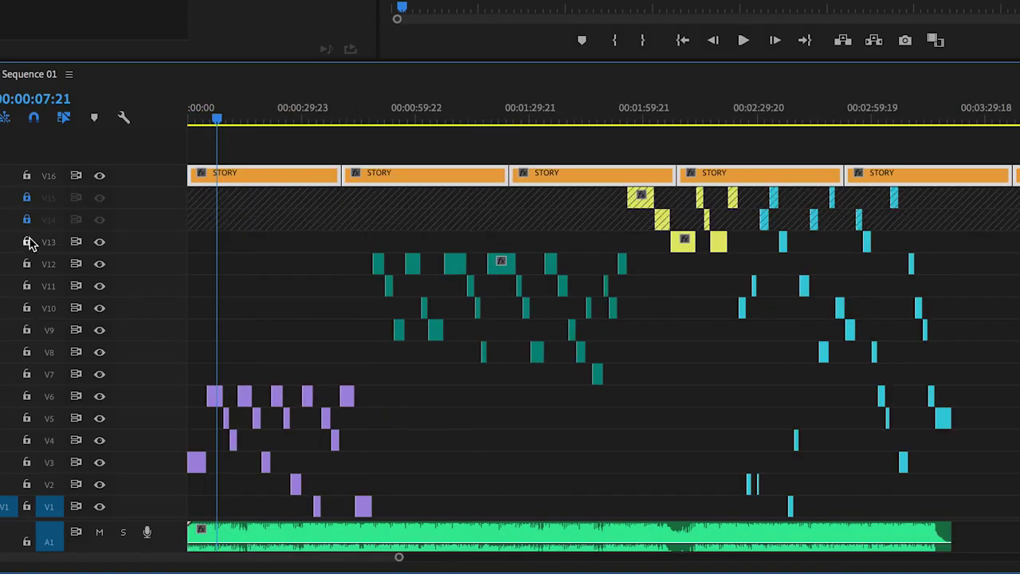
Step: Lock V1–V15, arrange the story clips across V16 and V17, then unlock the tracks
drag(26, 211, 26, 519)
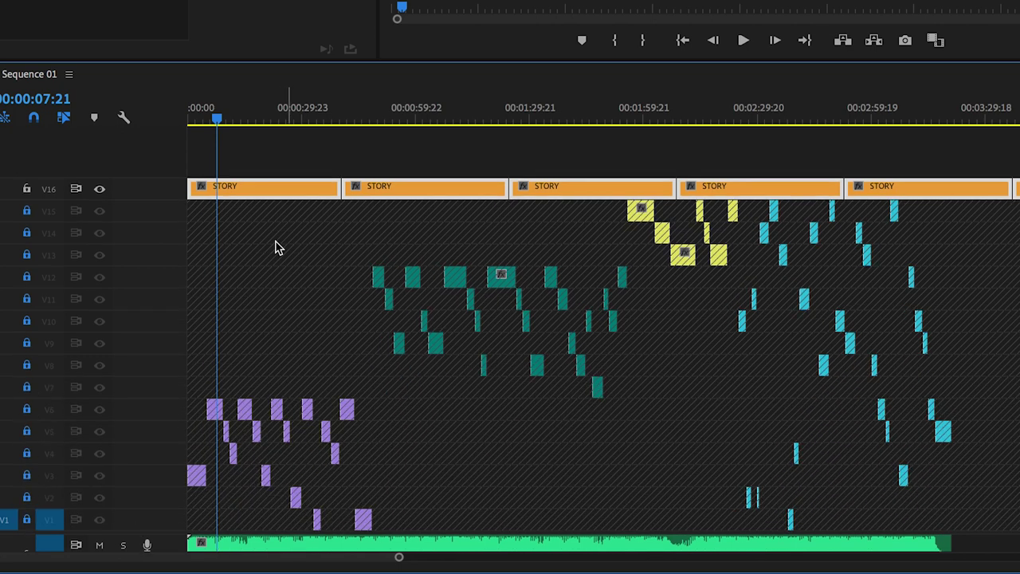
mouse_move(372, 191)
mouse_down()
mouse_move(255, 167)
mouse_move(325, 188)
mouse_move(409, 189)
mouse_move(454, 171)
mouse_move(485, 190)
mouse_move(396, 182)
mouse_up()
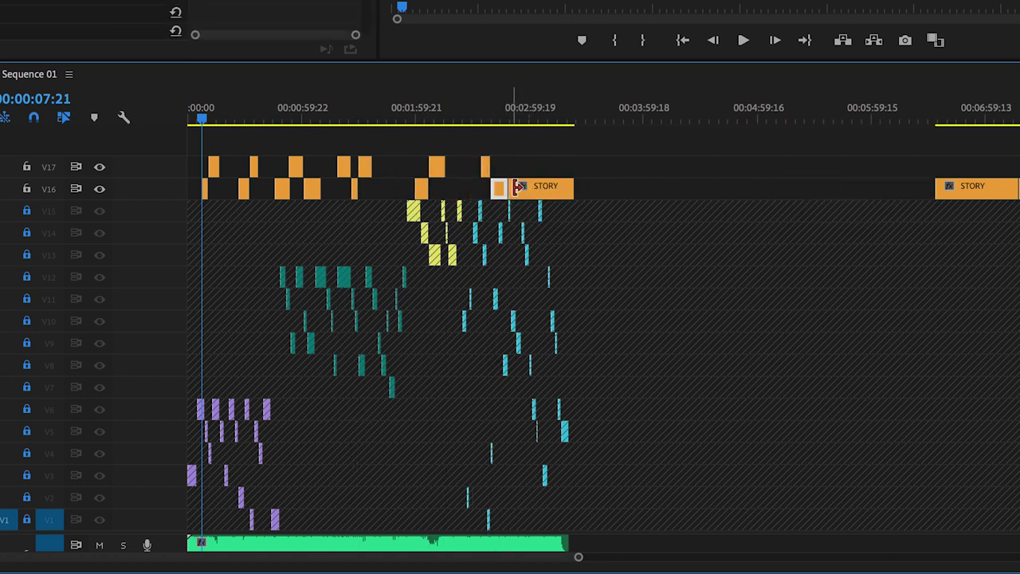
key(=)
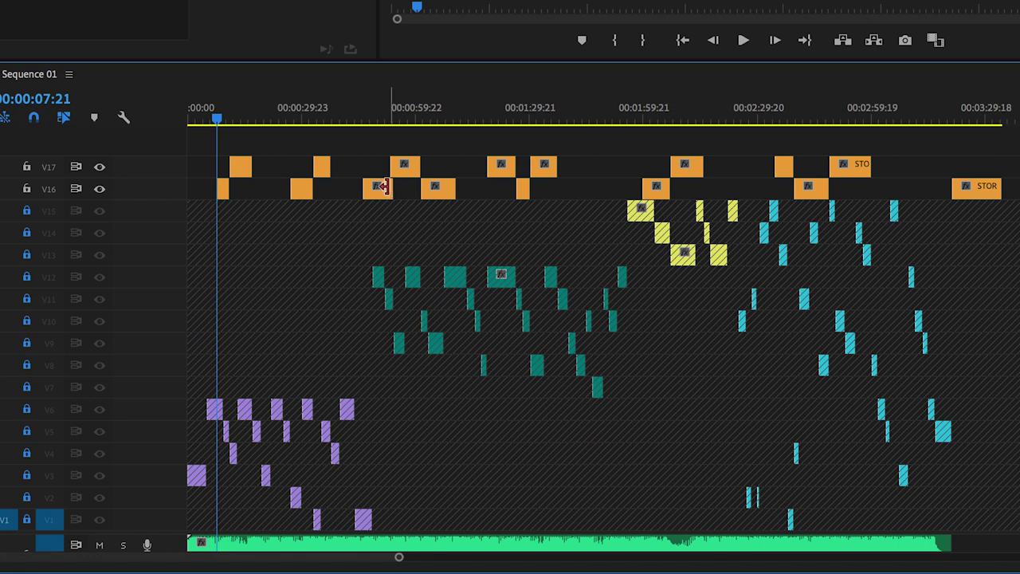
drag(32, 212, 27, 495)
Step: Step through the opening edits and trim away the overlapping performance shot on V13
key(=)
key(=)
key(=)
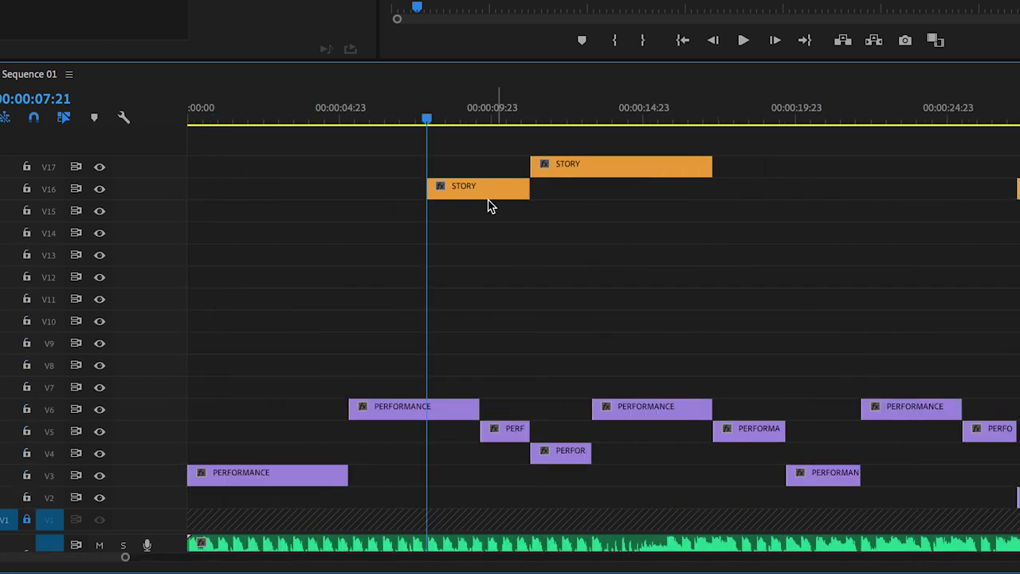
drag(560, 120, 723, 127)
key(minus)
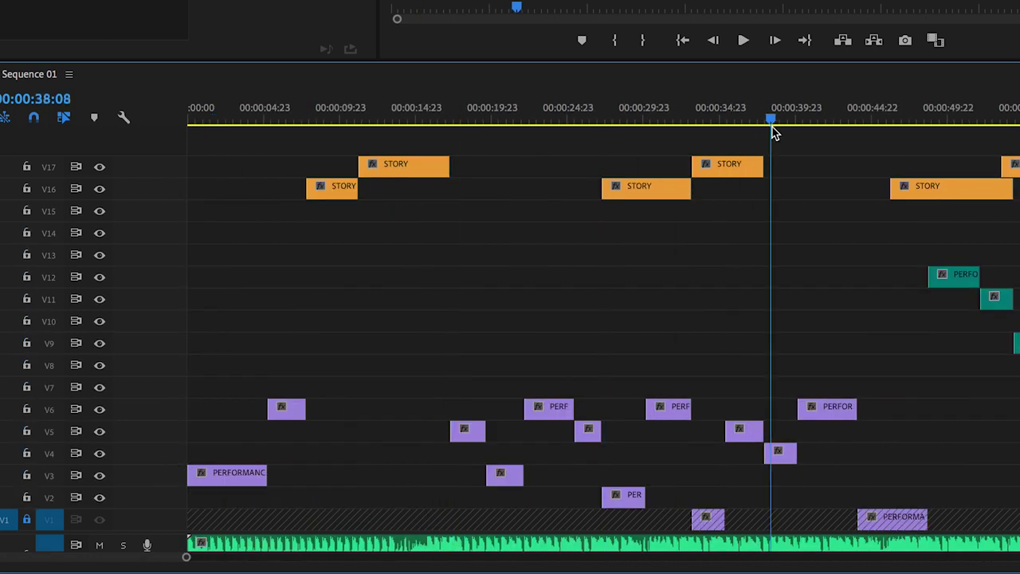
key(Down)
key(minus)
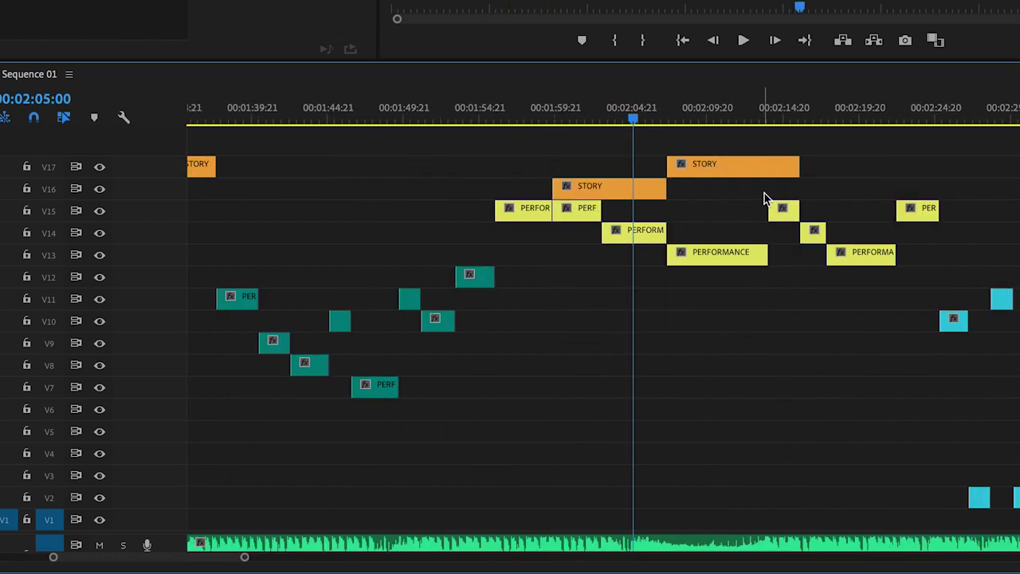
drag(773, 222, 576, 291)
scroll(815, 230, down, 1)
drag(815, 231, 831, 255)
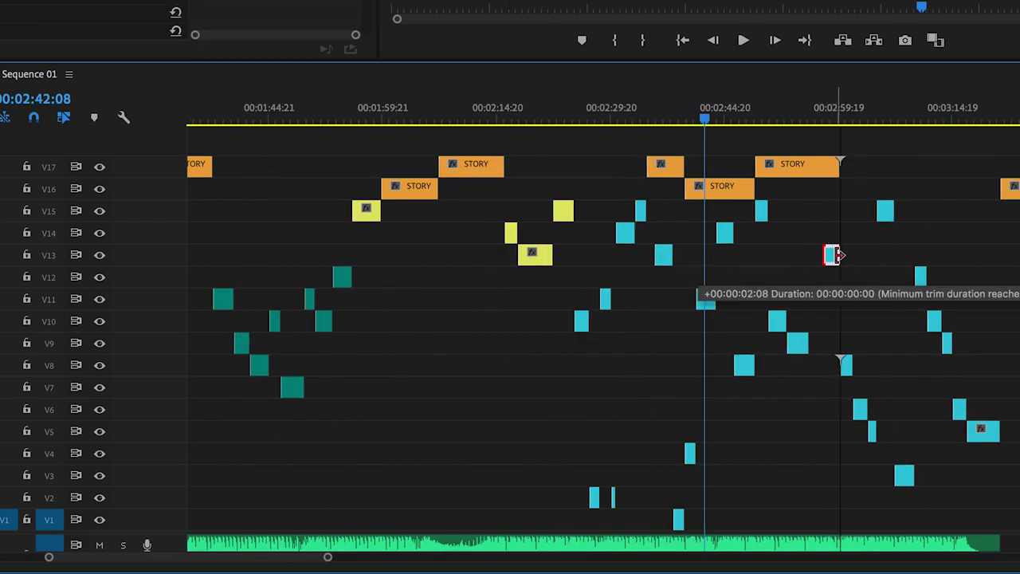
key(minus)
key(Home)
key(equal)
Step: Move the V17 story clips onto V16 and start lowering the raised performance shots
drag(289, 152, 314, 187)
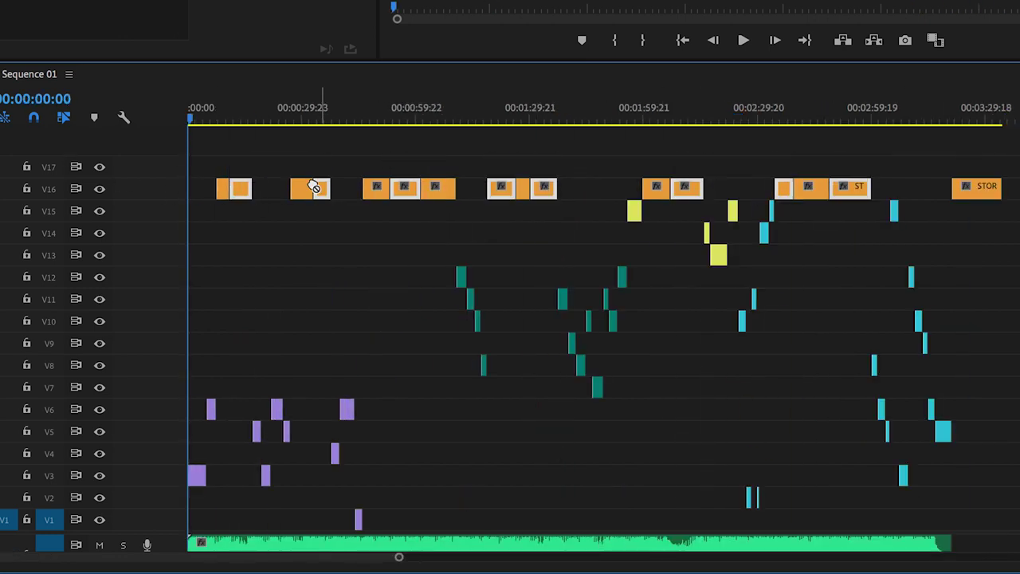
mouse_move(665, 230)
mouse_down()
mouse_move(718, 269)
mouse_move(718, 474)
mouse_move(744, 475)
mouse_up()
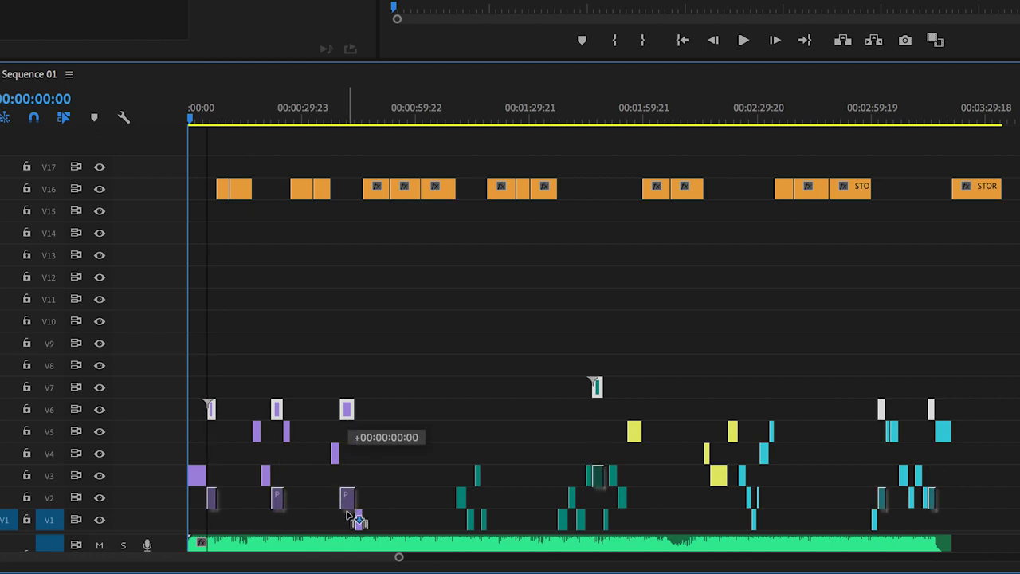
drag(348, 517, 349, 516)
Step: Collapse the remaining performance shots onto V1 and bring the story clips down to V2
drag(188, 405, 1018, 442)
drag(733, 431, 732, 497)
drag(220, 470, 1018, 491)
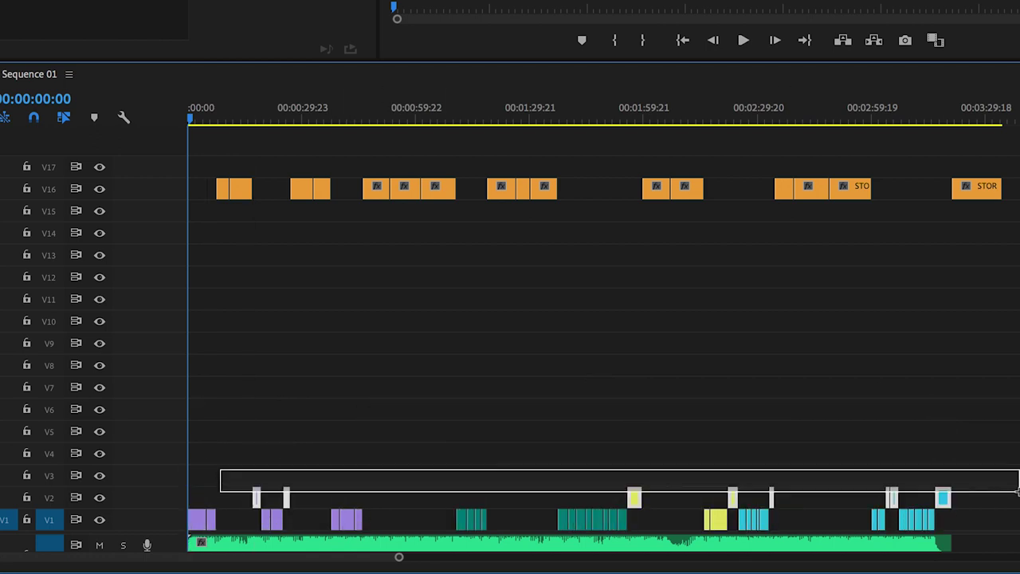
drag(943, 498, 942, 518)
drag(452, 199, 448, 497)
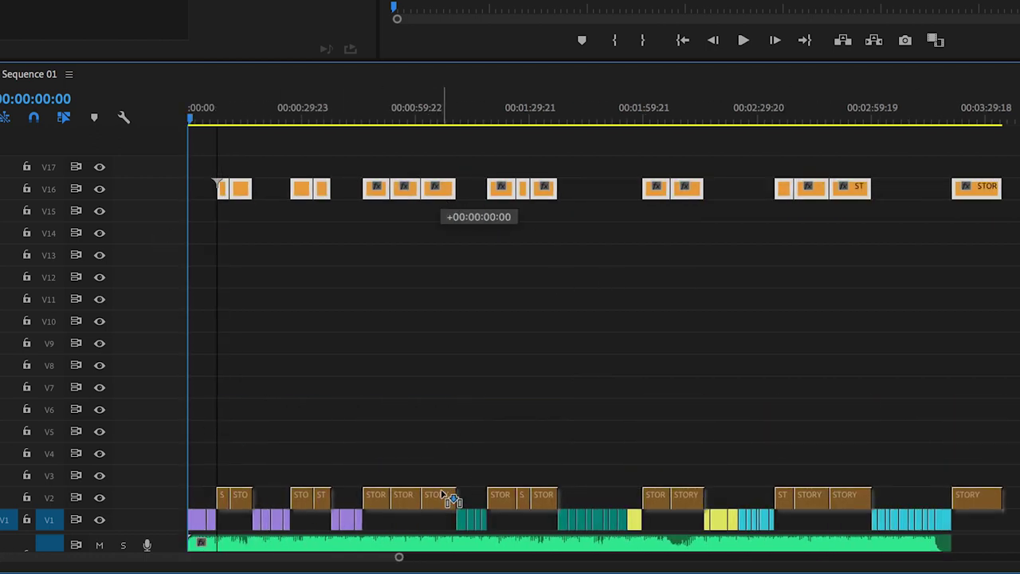